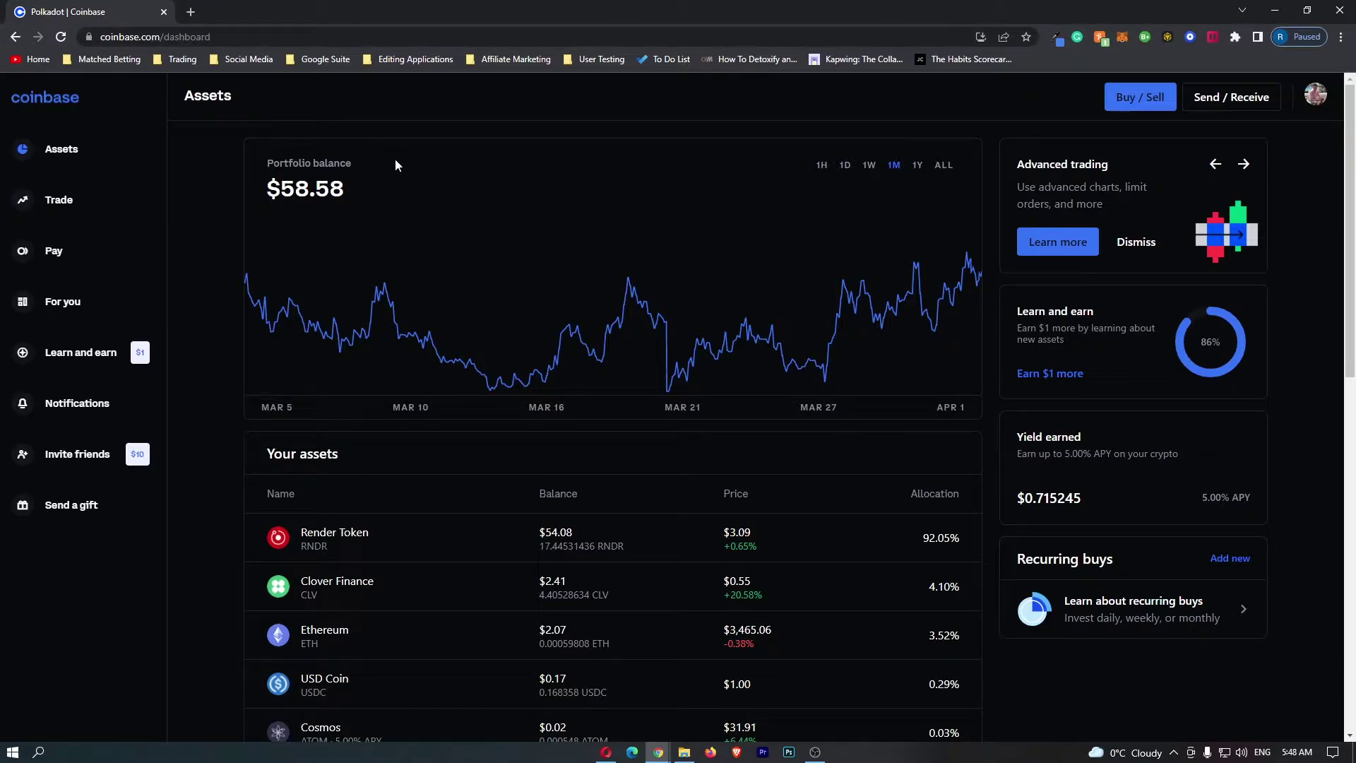
Go to the Trade page listing all coins with prices and market caps
{"action": "left_click", "coordinate": [83, 209]}
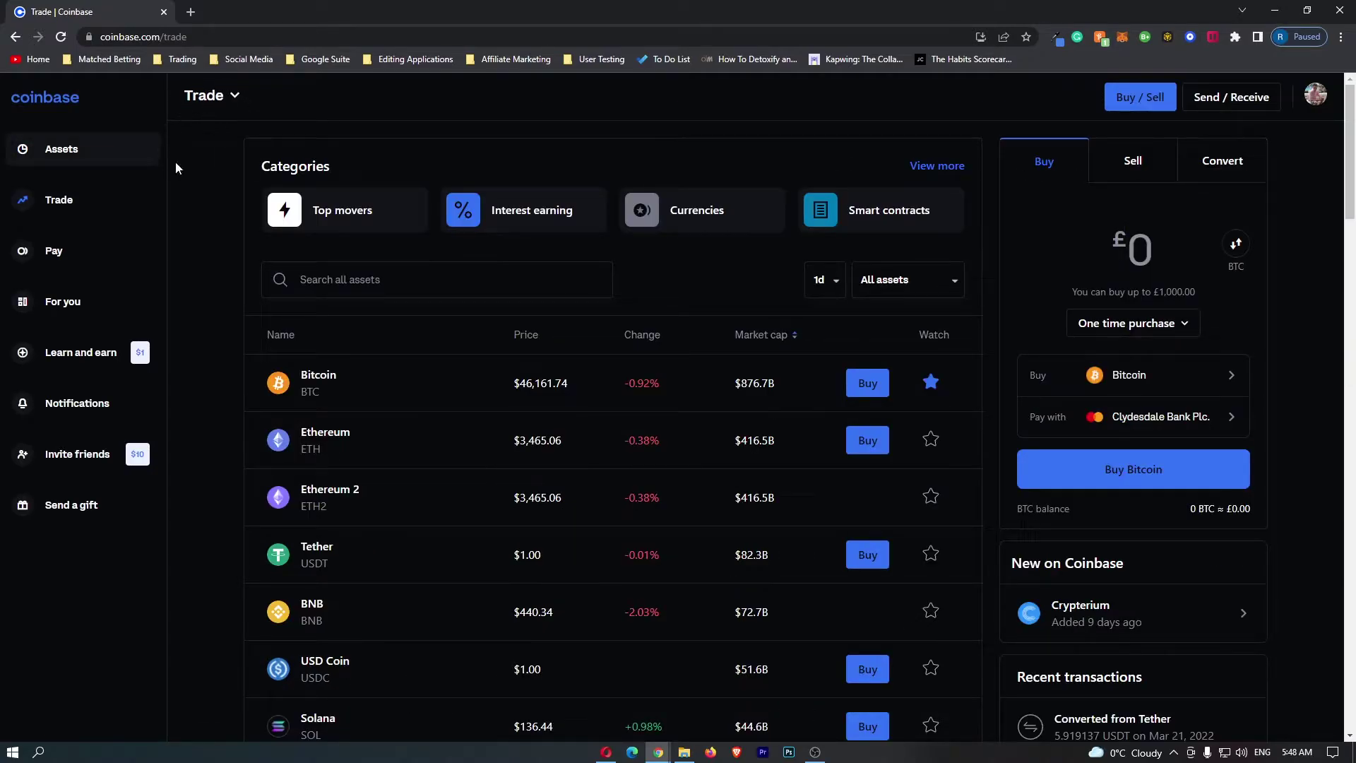
{"action": "scroll", "coordinate": [264, 235], "scroll_direction": "down", "scroll_amount": 2}
{"action": "scroll", "coordinate": [263, 235], "scroll_direction": "down", "scroll_amount": 1}
{"action": "scroll", "coordinate": [264, 235], "scroll_direction": "down", "scroll_amount": 1}
{"action": "scroll", "coordinate": [264, 236], "scroll_direction": "down", "scroll_amount": 1}
{"action": "scroll", "coordinate": [267, 230], "scroll_direction": "down", "scroll_amount": 1}
{"action": "scroll", "coordinate": [266, 230], "scroll_direction": "down", "scroll_amount": 1}
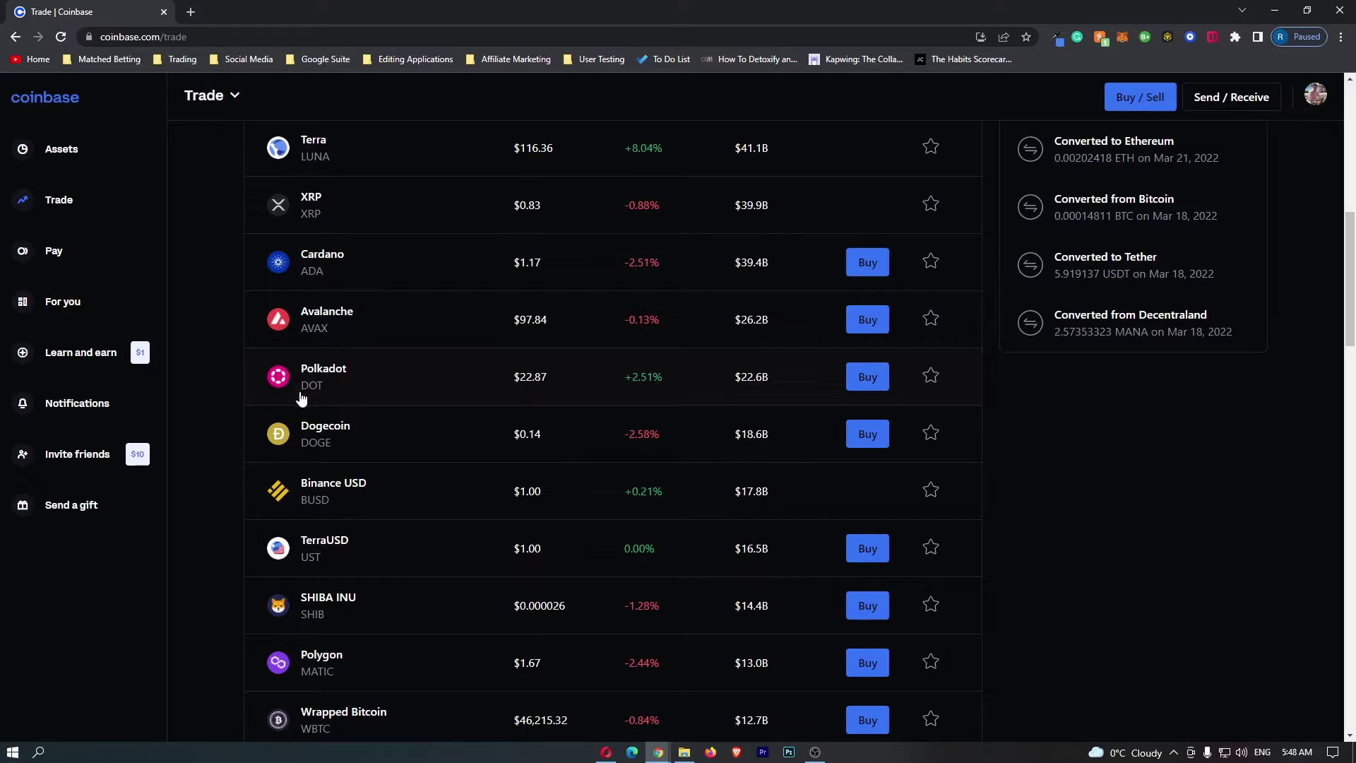
{"action": "scroll", "coordinate": [304, 376], "scroll_direction": "up", "scroll_amount": 5}
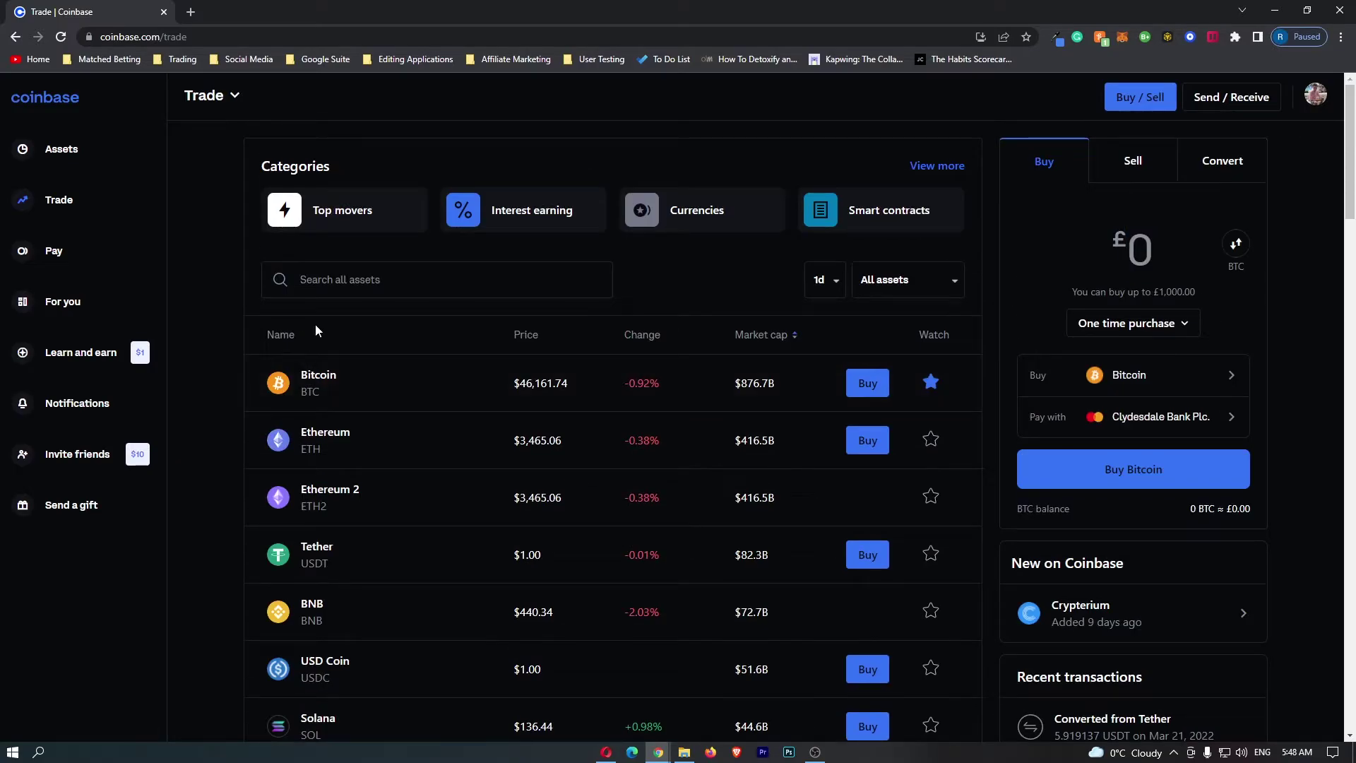
Search the asset list for 'dot' to show Polkadot and related coins
{"action": "left_click", "coordinate": [323, 281]}
{"action": "type", "text": "dot"}
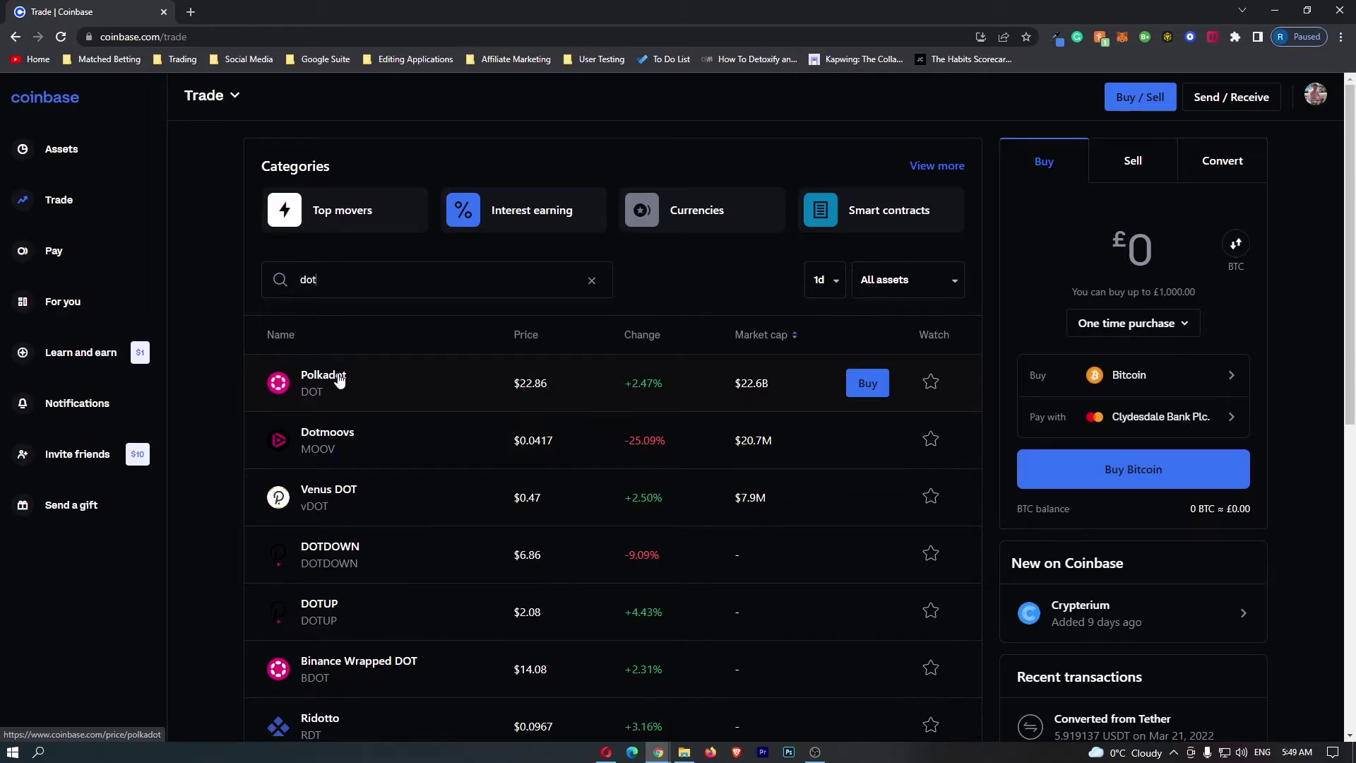
Open the Polkadot page from the 'dot' search results
{"action": "left_click", "coordinate": [339, 380]}
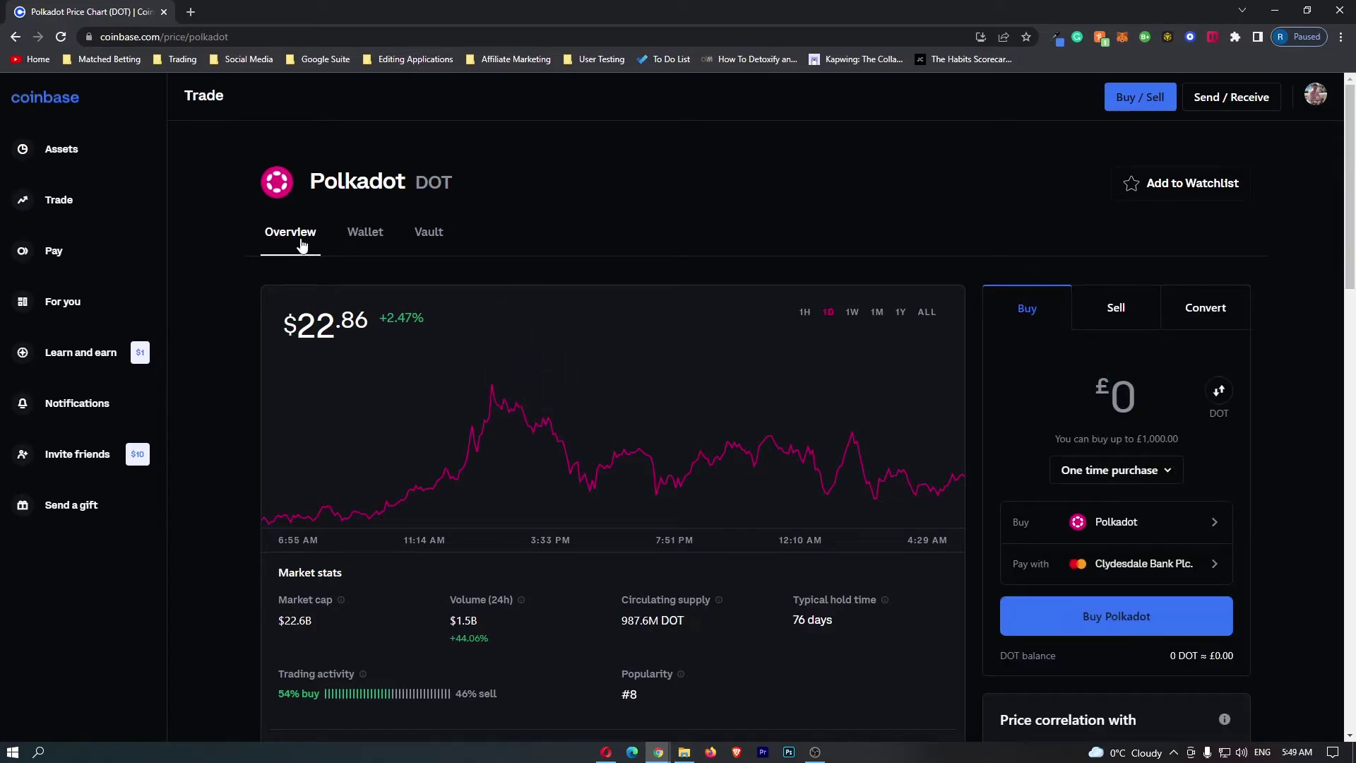
Switch the Polkadot page to its Wallet view, which has no transactions
{"action": "left_click", "coordinate": [367, 234]}
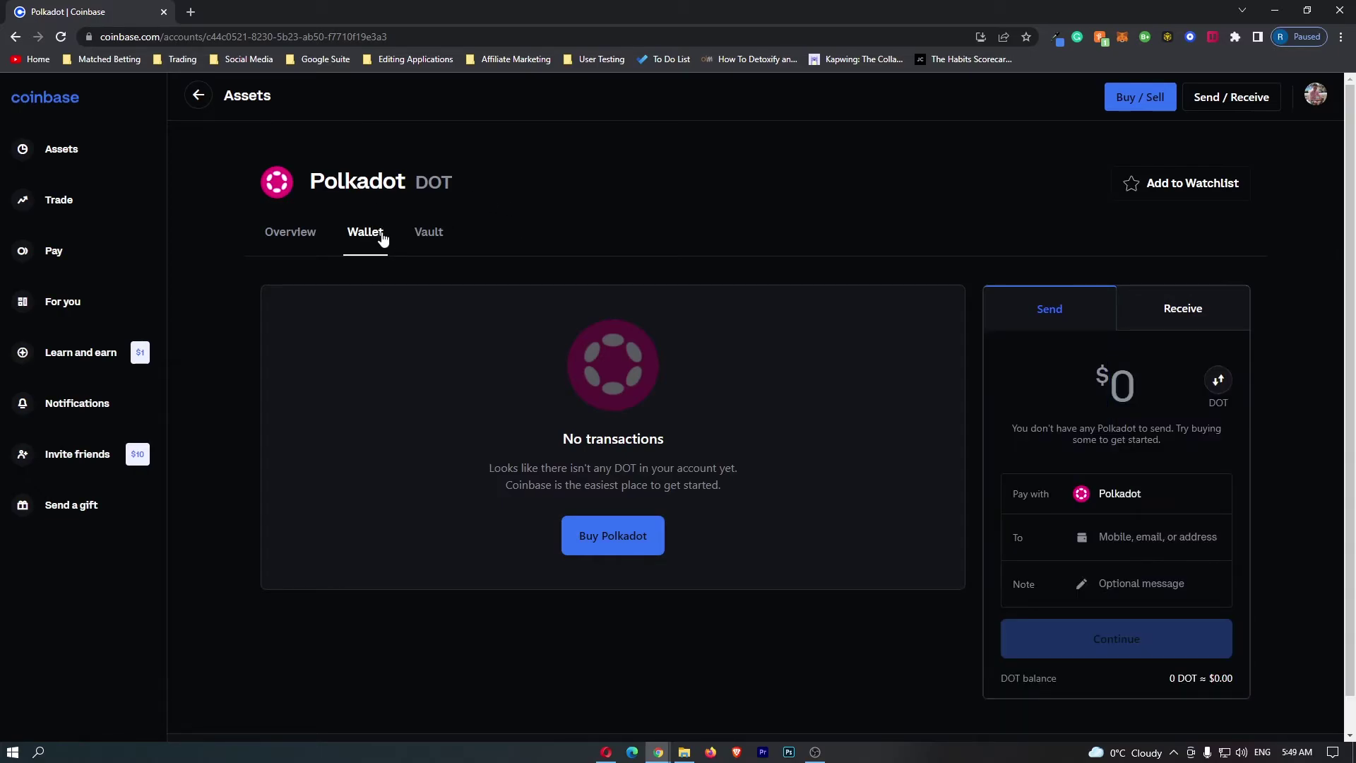
Show the Polkadot Receive QR code, then select and copy the DOT address
{"action": "left_click", "coordinate": [1171, 323]}
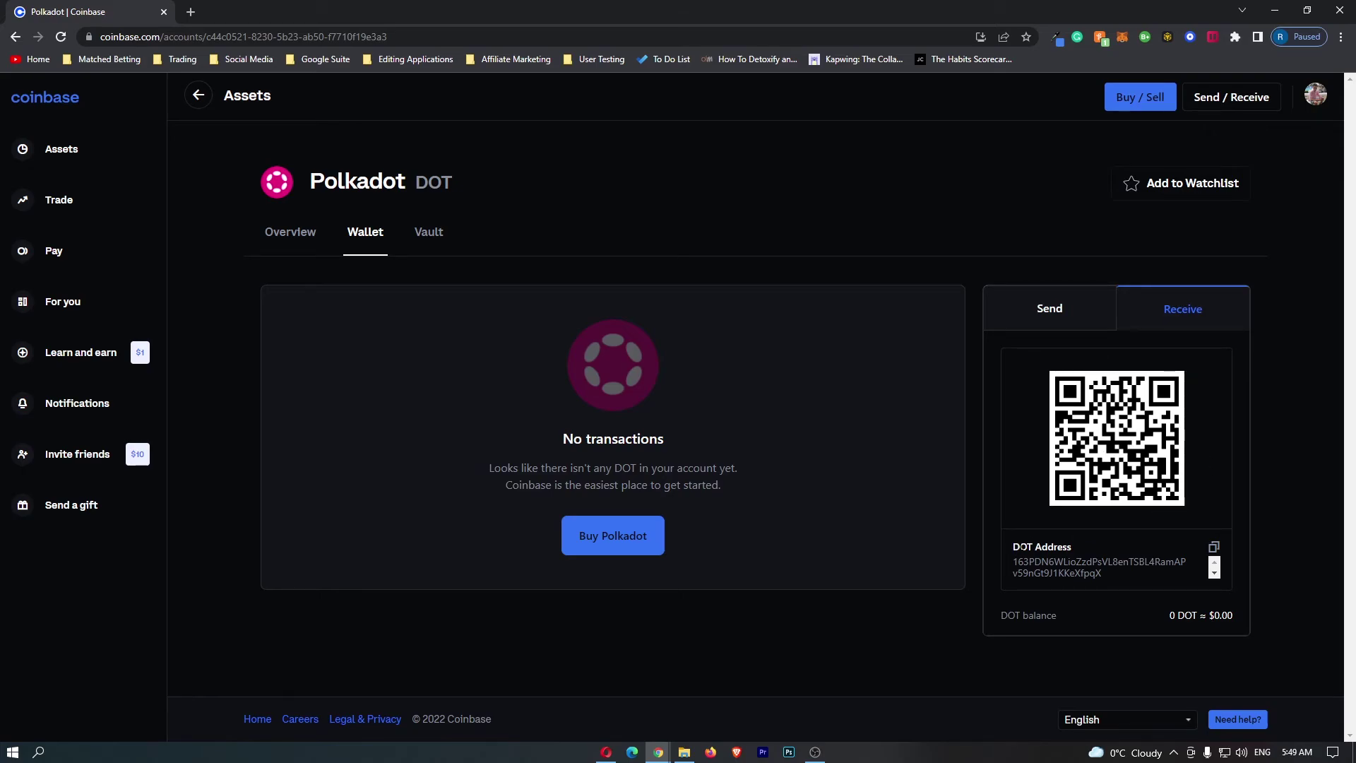
{"action": "left_click_drag", "start_coordinate": [1014, 546], "coordinate": [1091, 540]}
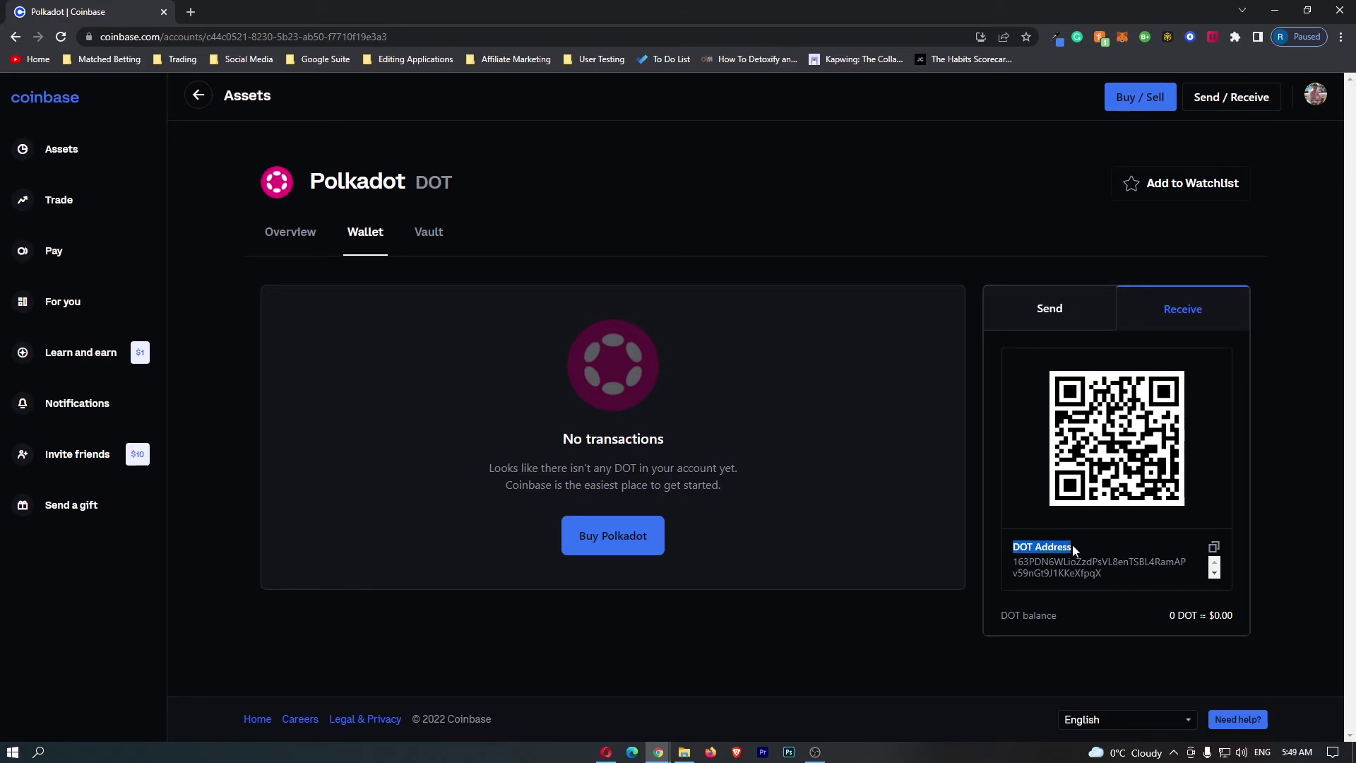
{"action": "left_click", "coordinate": [1108, 572]}
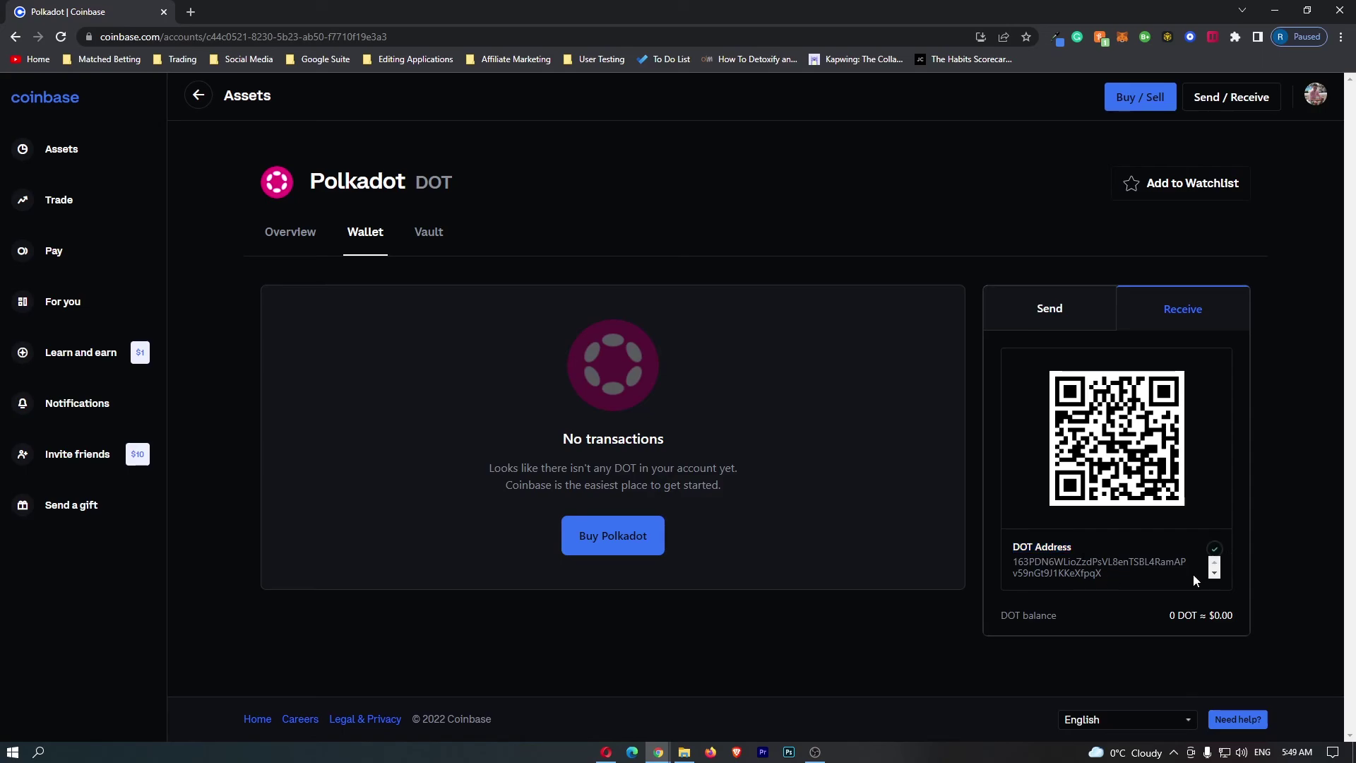